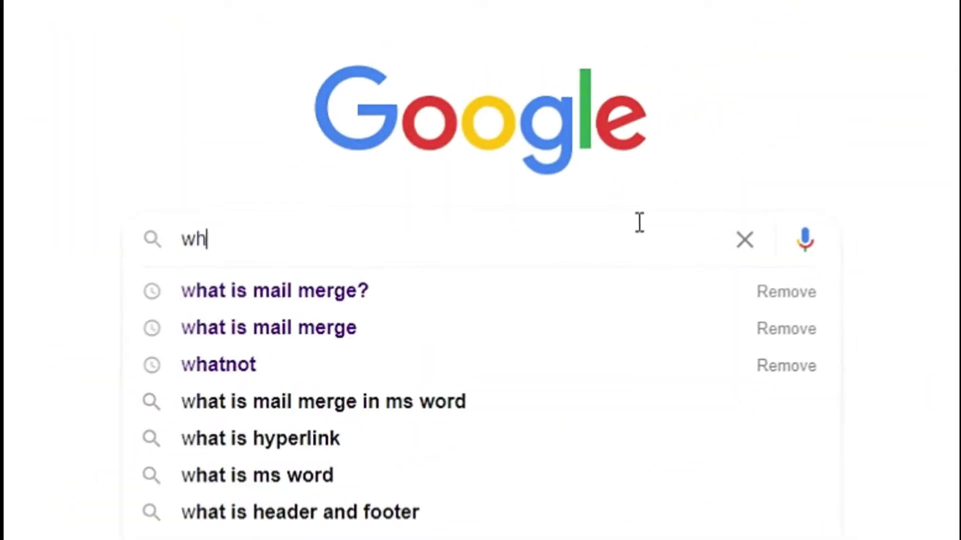
Step: Search 'what is mail merge' and read Techopedia's definition, highlighting its opening lines
{"action": "type", "text": "at is mail merge"}
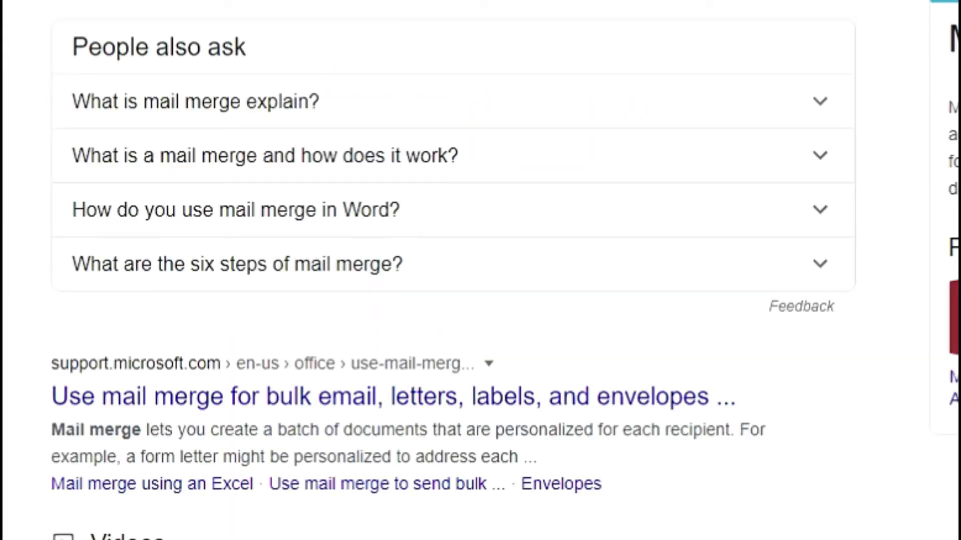
{"action": "scroll", "coordinate": [411, 47], "scroll_direction": "down", "scroll_amount": 10}
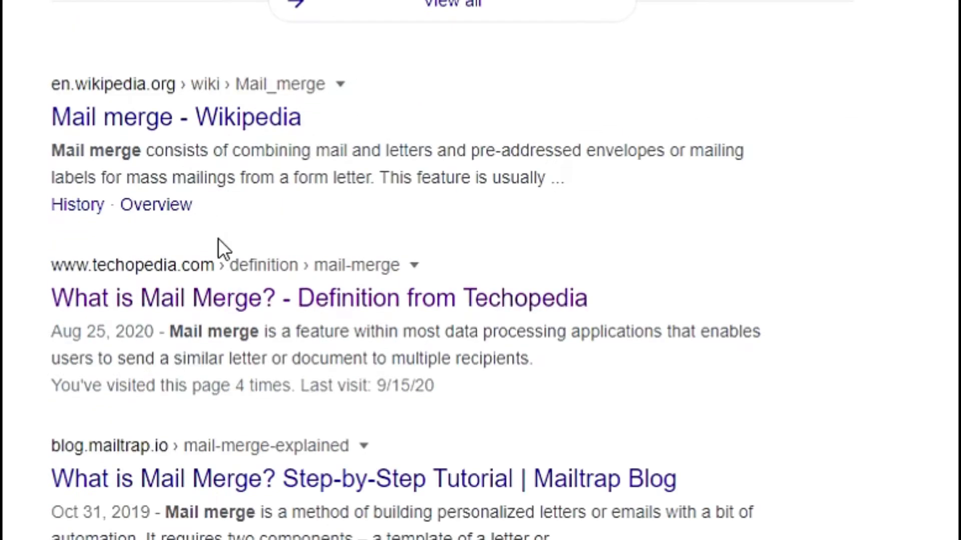
{"action": "left_click", "coordinate": [228, 300]}
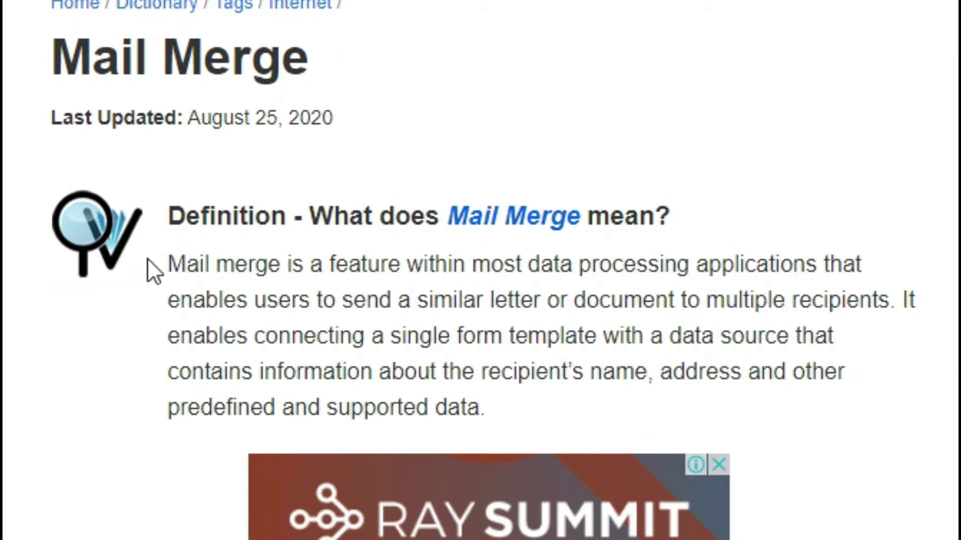
{"action": "left_click_drag", "start_coordinate": [169, 263], "coordinate": [899, 306]}
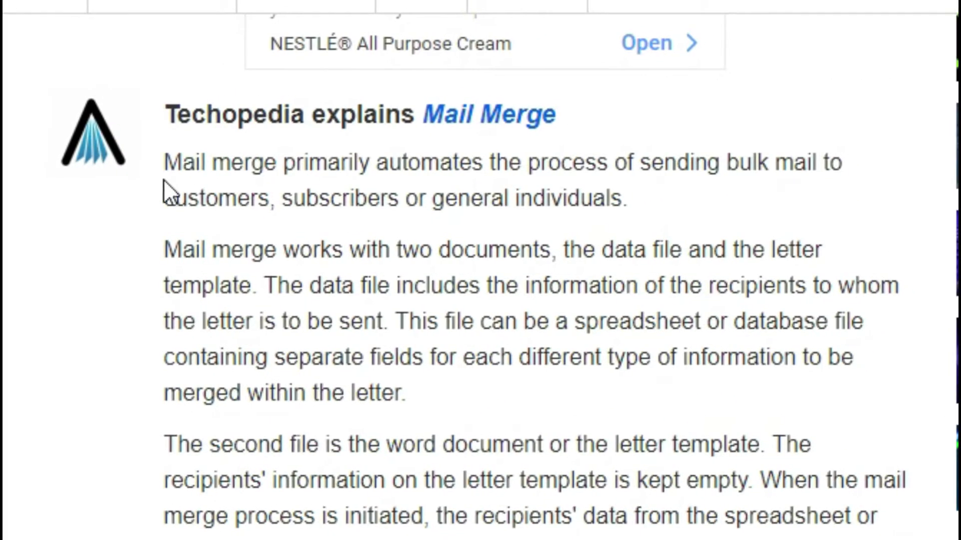
{"action": "left_click_drag", "start_coordinate": [161, 161], "coordinate": [816, 180]}
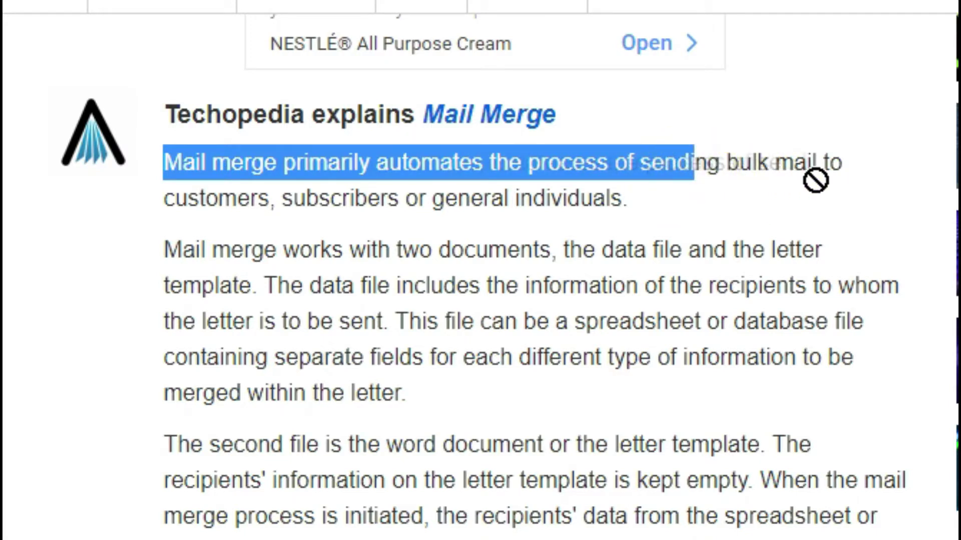
{"action": "left_click", "coordinate": [809, 181]}
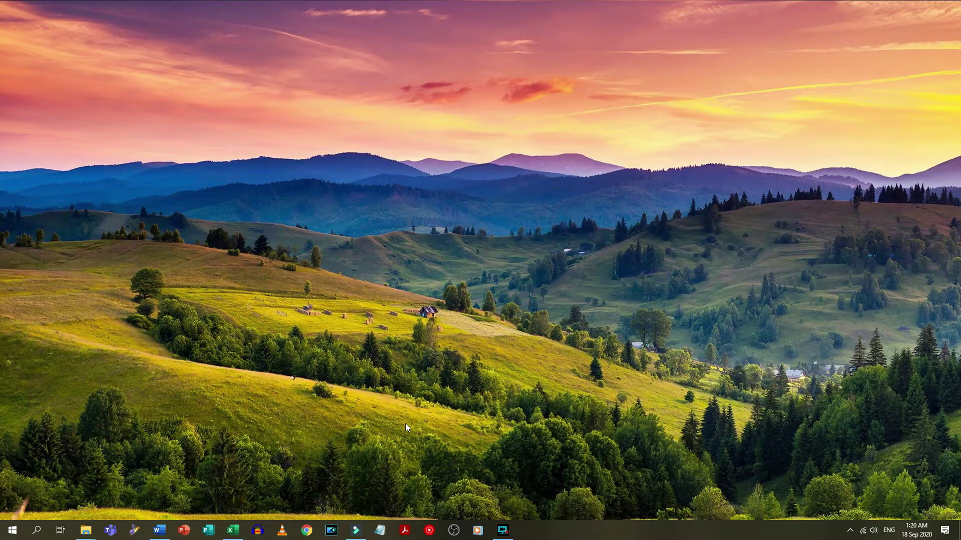
Step: Back in Word, insert a Simple Text Box onto the certificate
{"action": "left_click", "coordinate": [158, 531]}
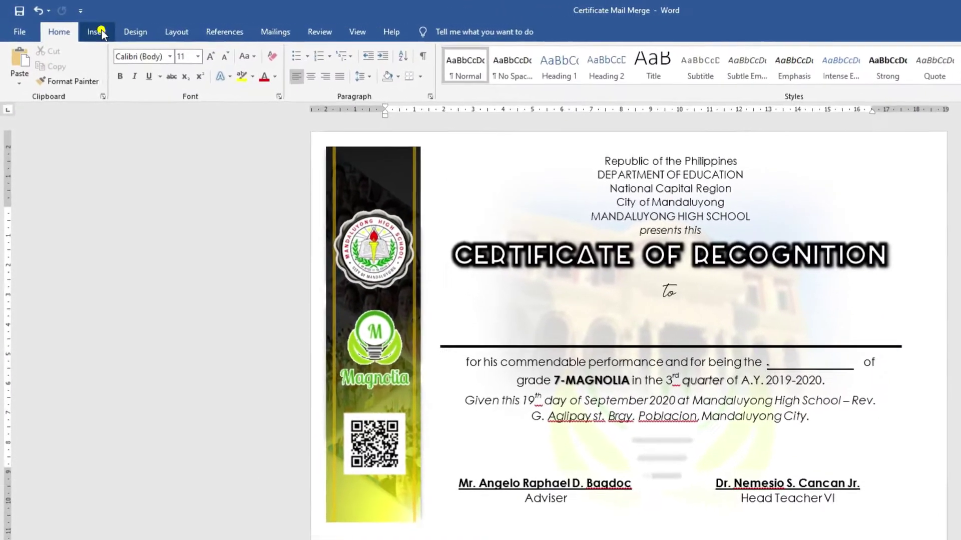
{"action": "left_click", "coordinate": [75, 25]}
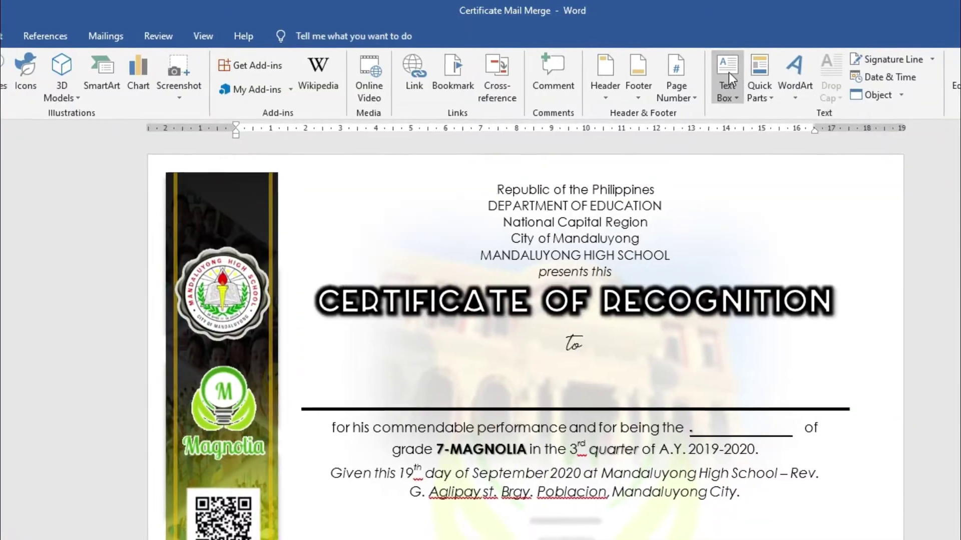
{"action": "left_click", "coordinate": [901, 77]}
{"action": "left_click", "coordinate": [750, 165]}
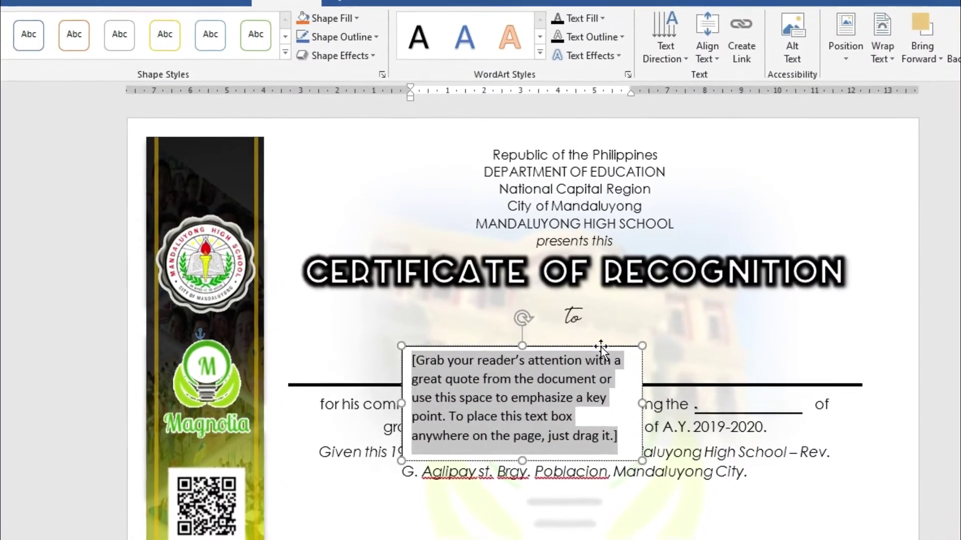
Step: Move the text box above the name line, widen it, and clear its placeholder text
{"action": "left_click_drag", "start_coordinate": [601, 347], "coordinate": [771, 320]}
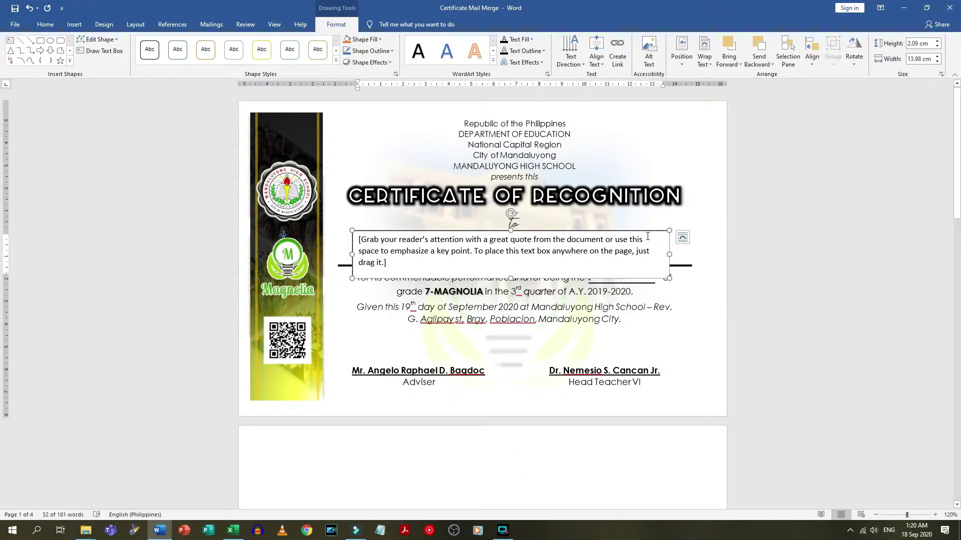
{"action": "left_click_drag", "start_coordinate": [669, 254], "coordinate": [681, 254]}
{"action": "key", "text": "ctrl+a"}
{"action": "key", "text": "Delete"}
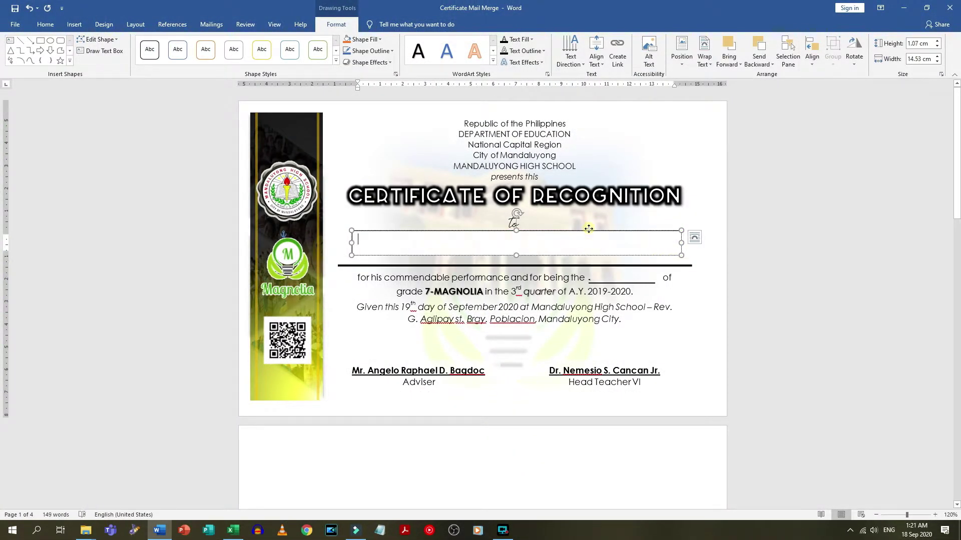
{"action": "left_click", "coordinate": [614, 280]}
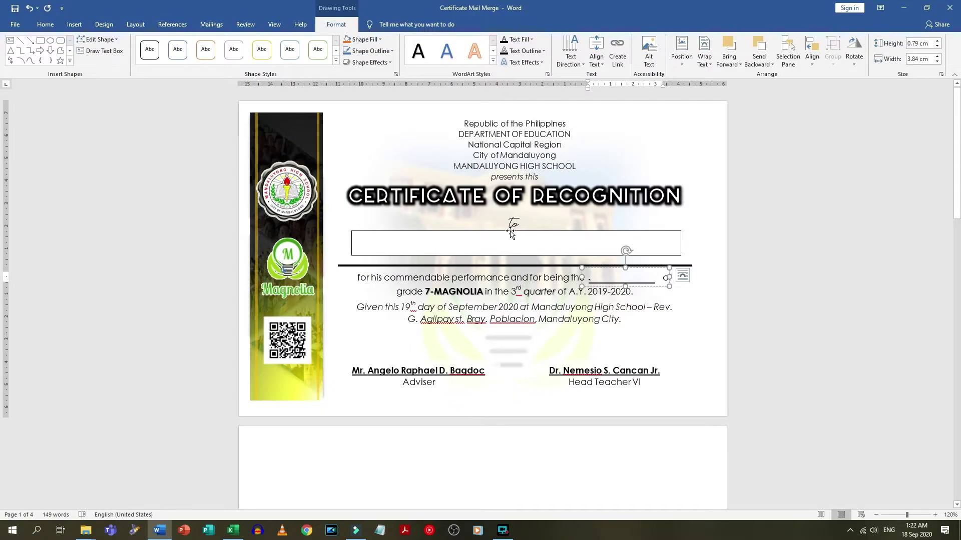
Step: Format the name text box with No fill and No line
{"action": "right_click", "coordinate": [511, 233]}
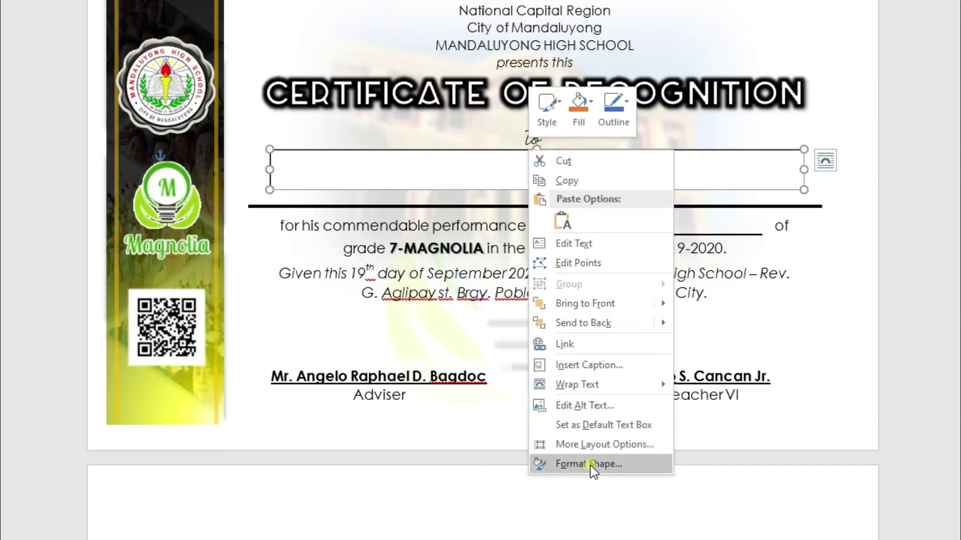
{"action": "left_click", "coordinate": [590, 464]}
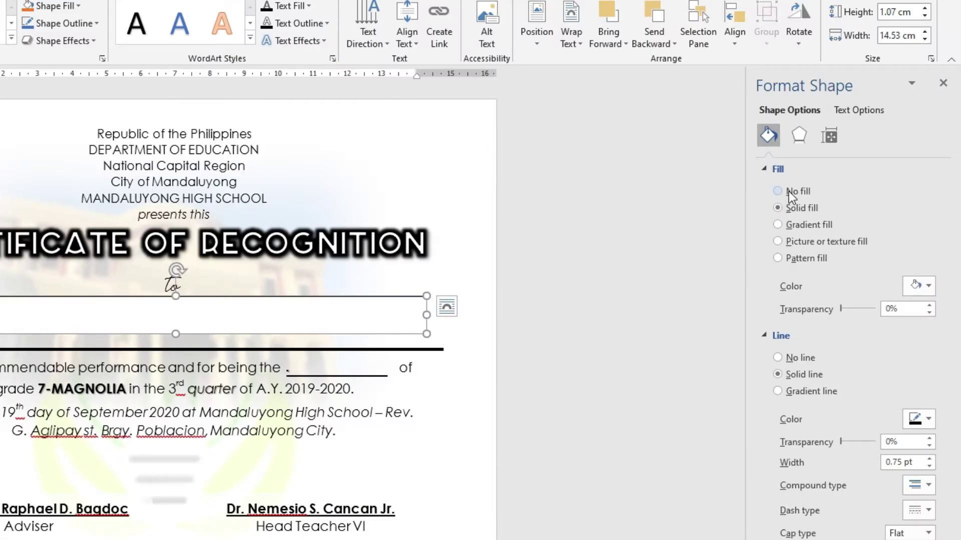
{"action": "left_click", "coordinate": [788, 192]}
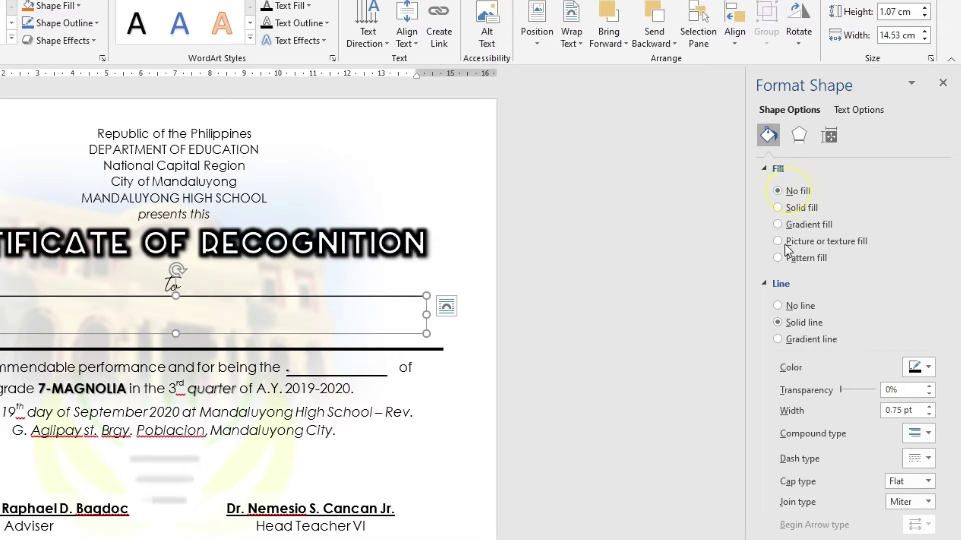
{"action": "left_click", "coordinate": [795, 311]}
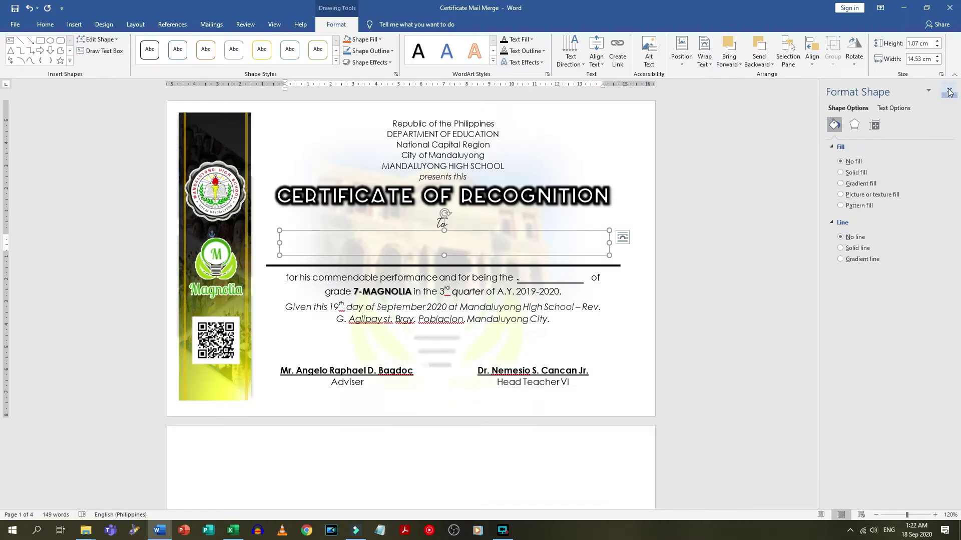
{"action": "left_click", "coordinate": [943, 86]}
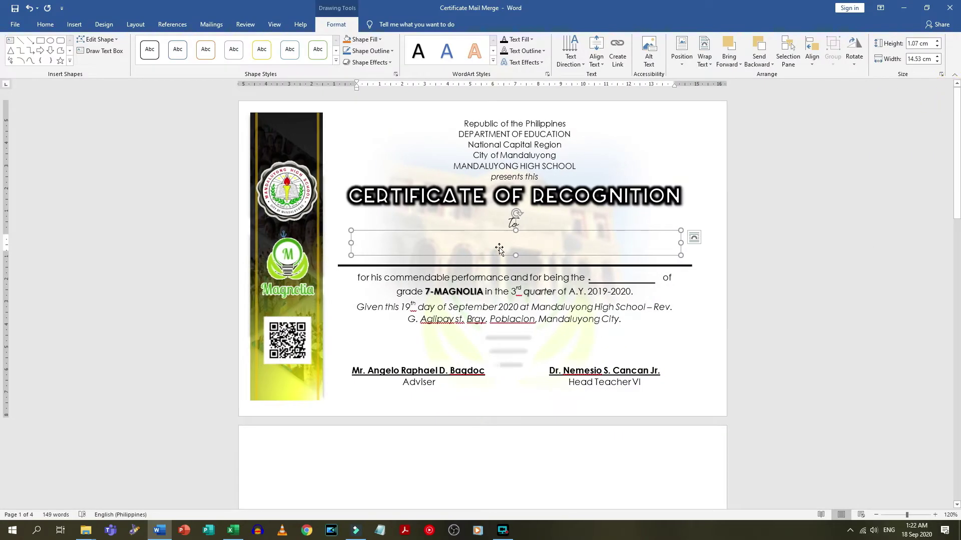
Step: Type NAME in 30-point size in the name box and 'rank' in the blank after 'being the'
{"action": "right_click", "coordinate": [427, 247]}
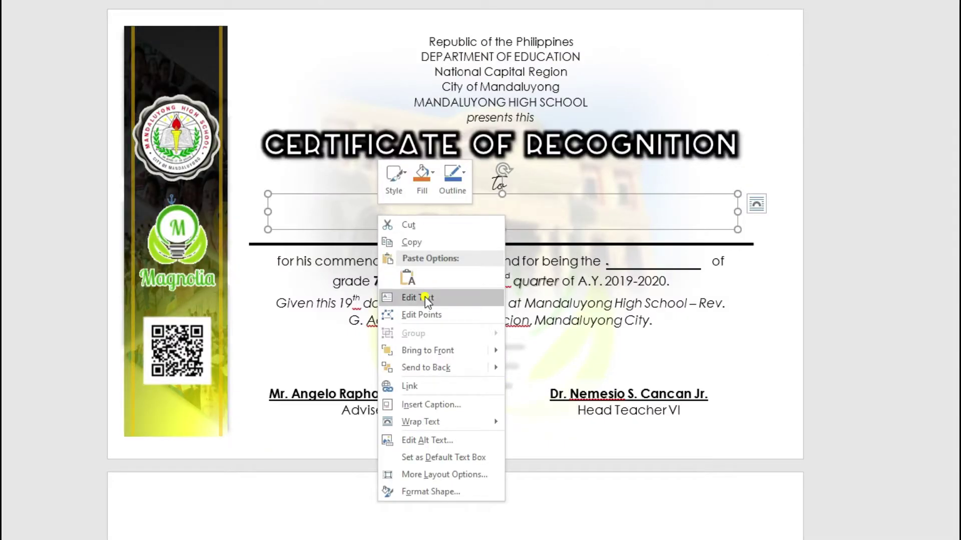
{"action": "left_click", "coordinate": [456, 303]}
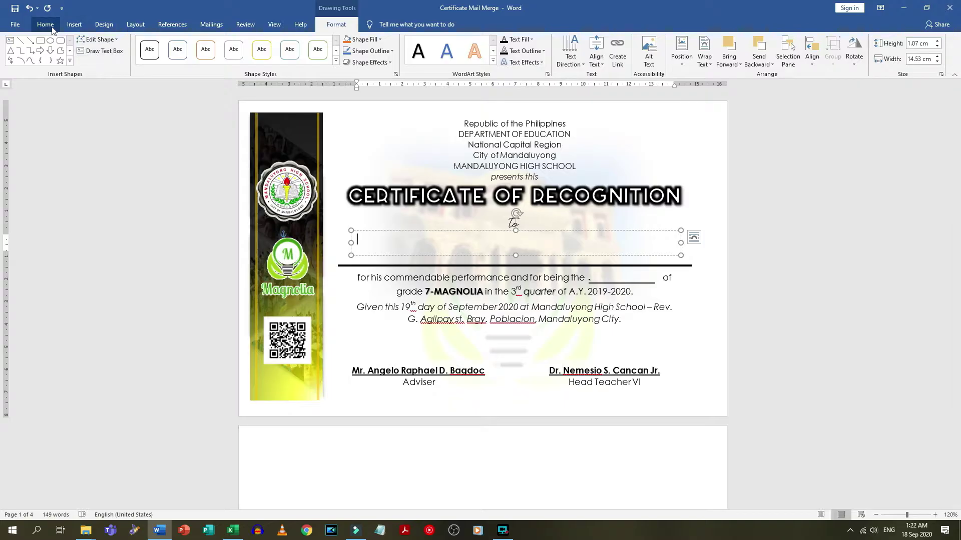
{"action": "left_click", "coordinate": [52, 27]}
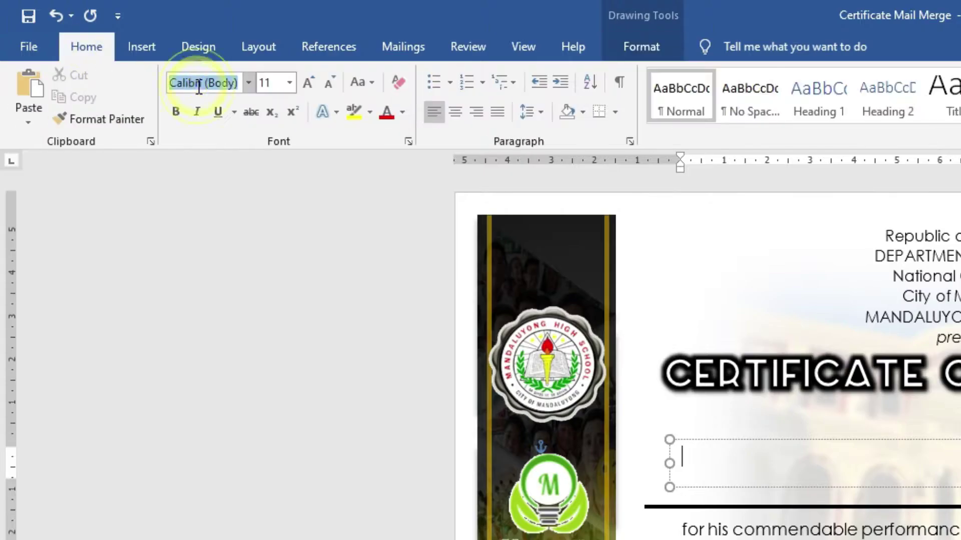
{"action": "left_click", "coordinate": [148, 43]}
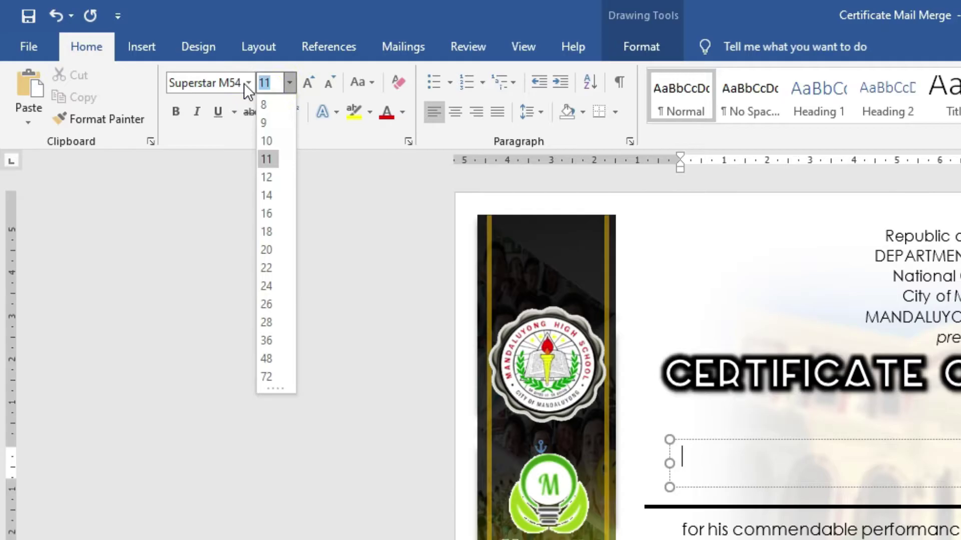
{"action": "type", "text": "30"}
{"action": "key", "text": "Return"}
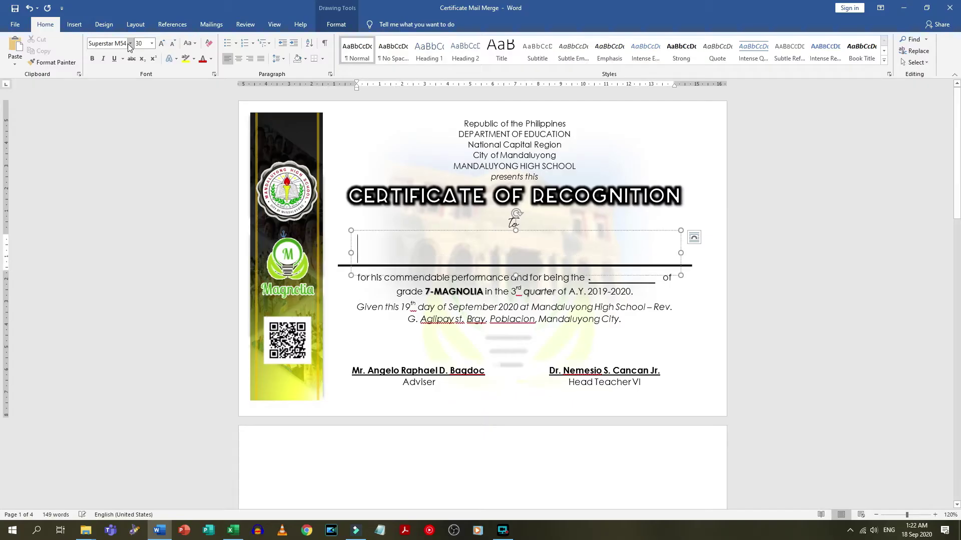
{"action": "type", "text": "NAME"}
{"action": "left_click", "coordinate": [621, 278]}
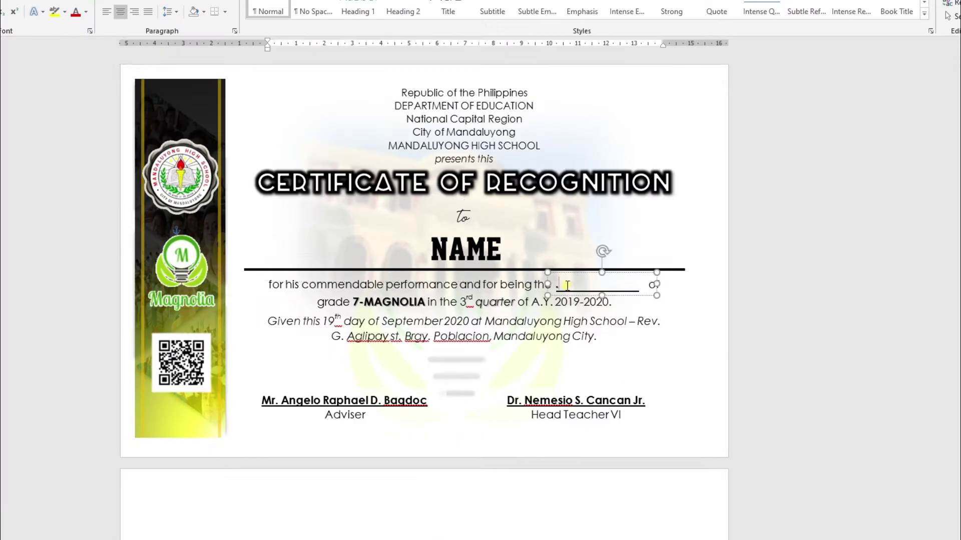
{"action": "type", "text": "rank"}
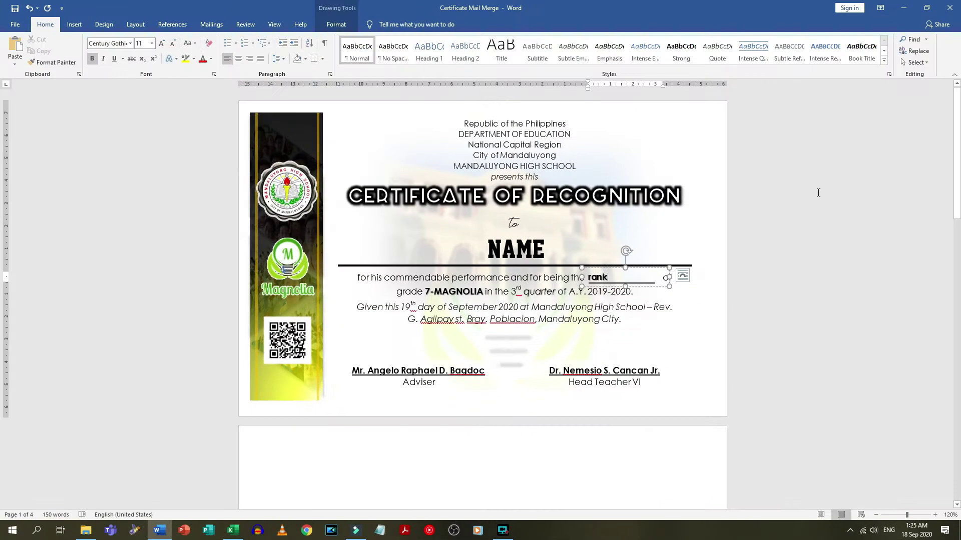
Step: Open the For Mail Merge workbook in Excel and type the Name column entries
{"action": "left_click", "coordinate": [903, 8]}
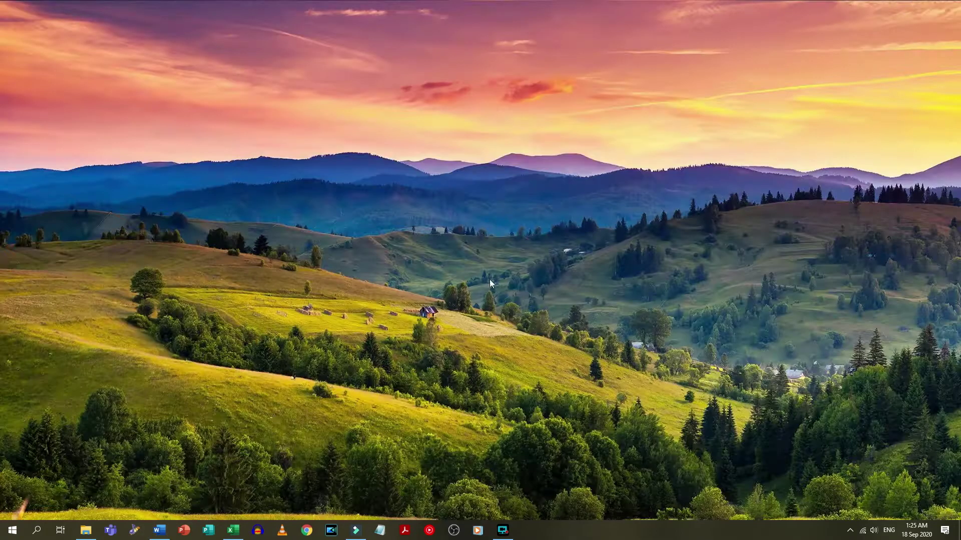
{"action": "left_click", "coordinate": [233, 531]}
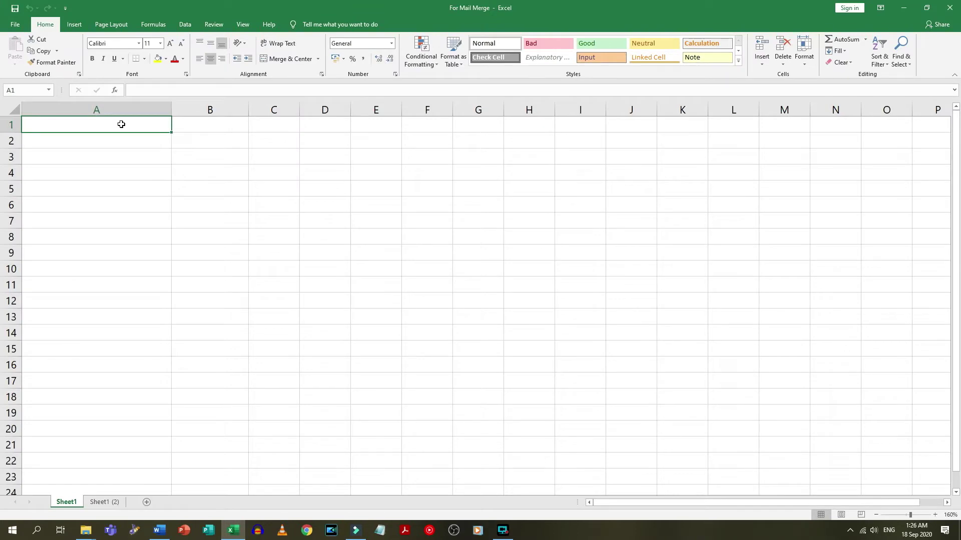
{"action": "type", "text": "Name"}
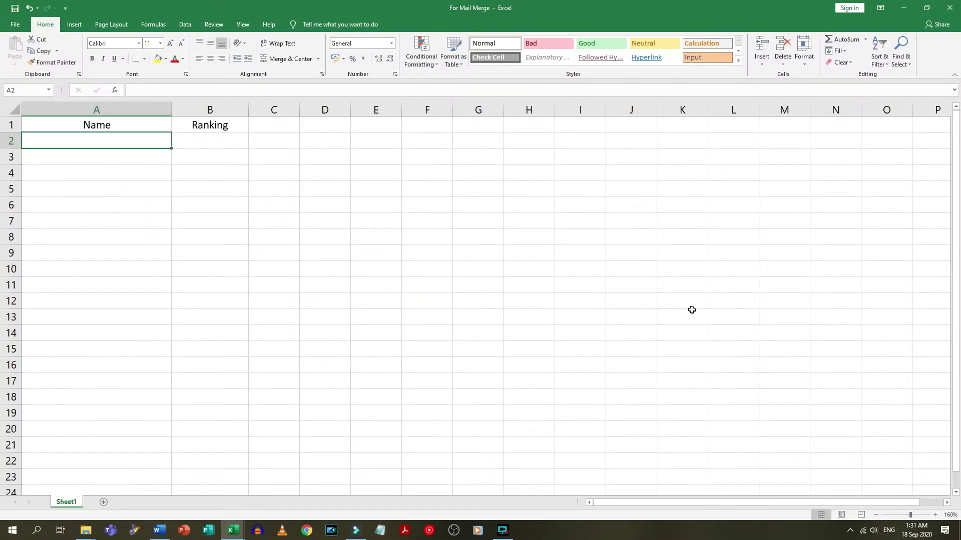
{"action": "type", "text": "Name 1"}
{"action": "key", "text": "Return"}
{"action": "type", "text": "Name 2"}
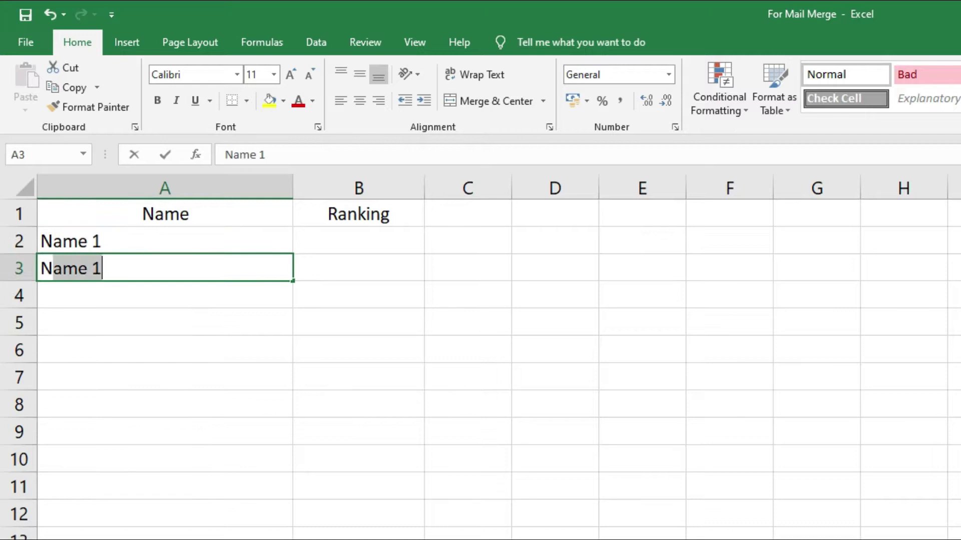
{"action": "key", "text": "Return"}
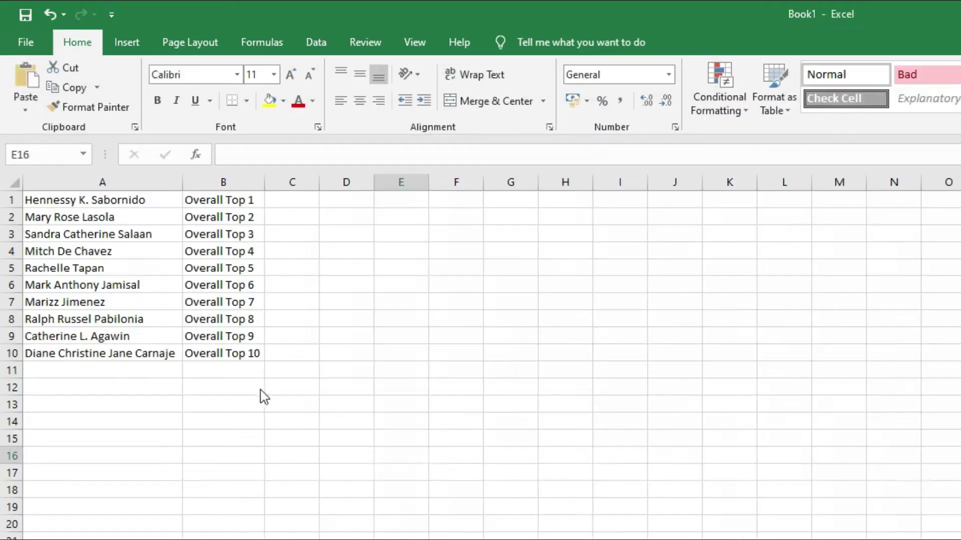
Step: Copy the names and rankings A1:B10 from Book1 and paste them at A2 of For Mail Merge
{"action": "left_click", "coordinate": [100, 200]}
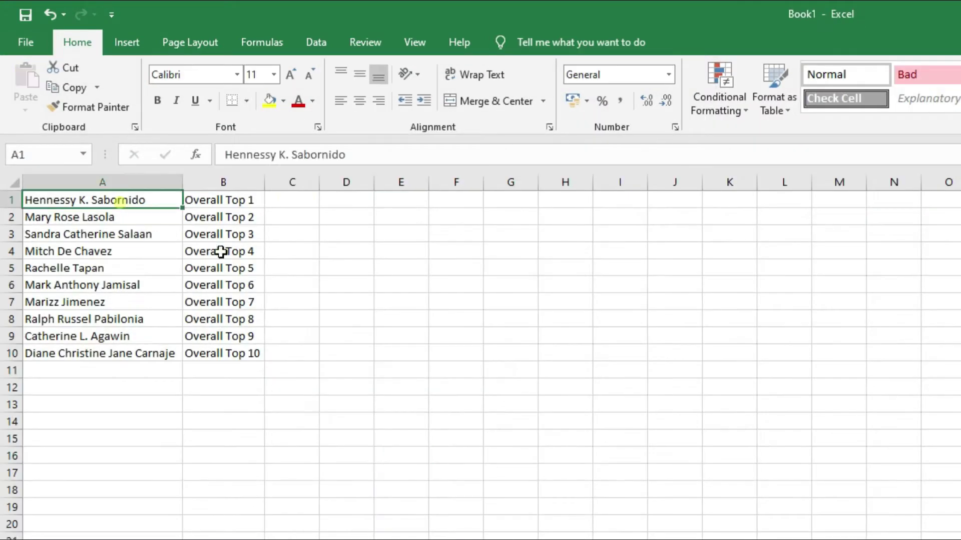
{"action": "left_click_drag", "start_coordinate": [100, 200], "coordinate": [236, 356]}
{"action": "key", "text": "ctrl+c"}
{"action": "key", "text": "alt+Tab"}
{"action": "left_click", "coordinate": [161, 241]}
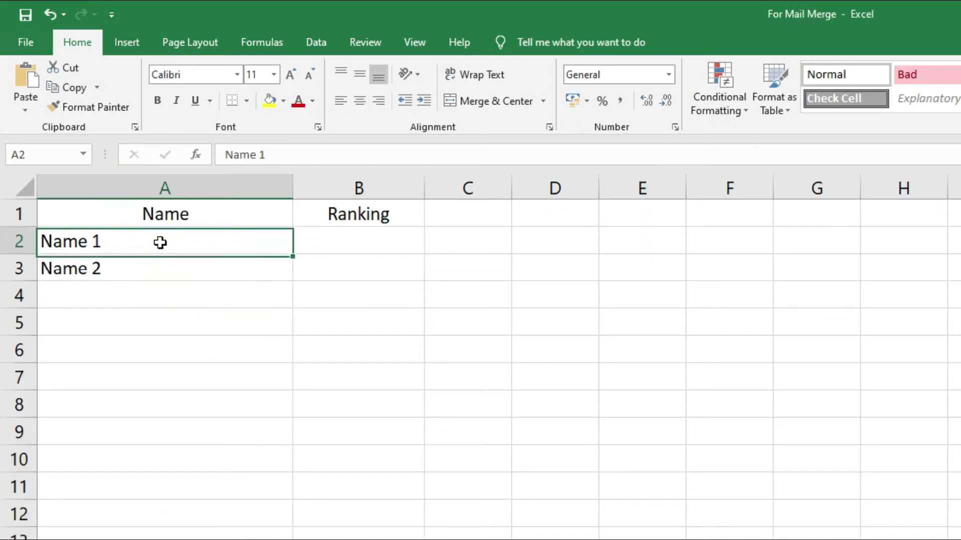
{"action": "key", "text": "ctrl+v"}
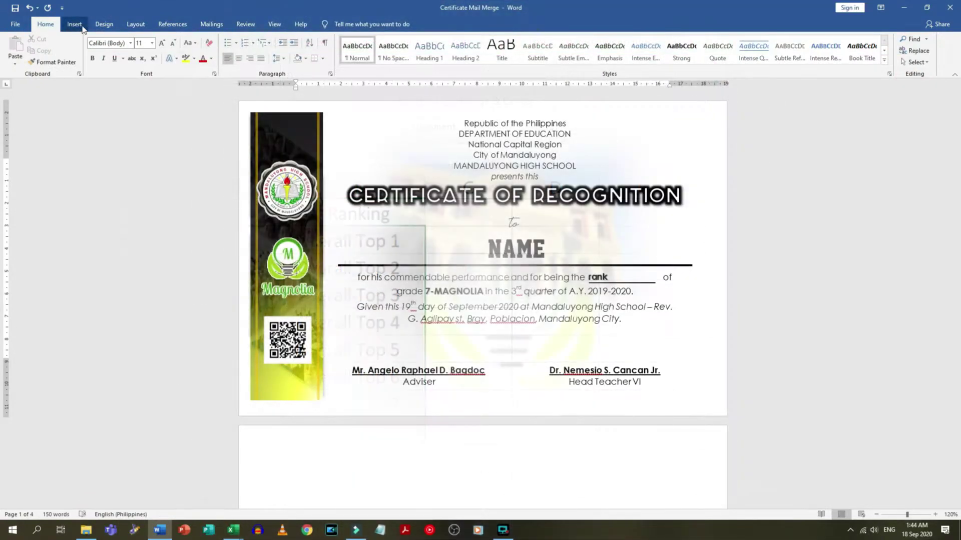
Step: Use the existing Documents\For Mail Merge workbook, table Sheet1$, as the certificate's recipient list
{"action": "left_click", "coordinate": [79, 25]}
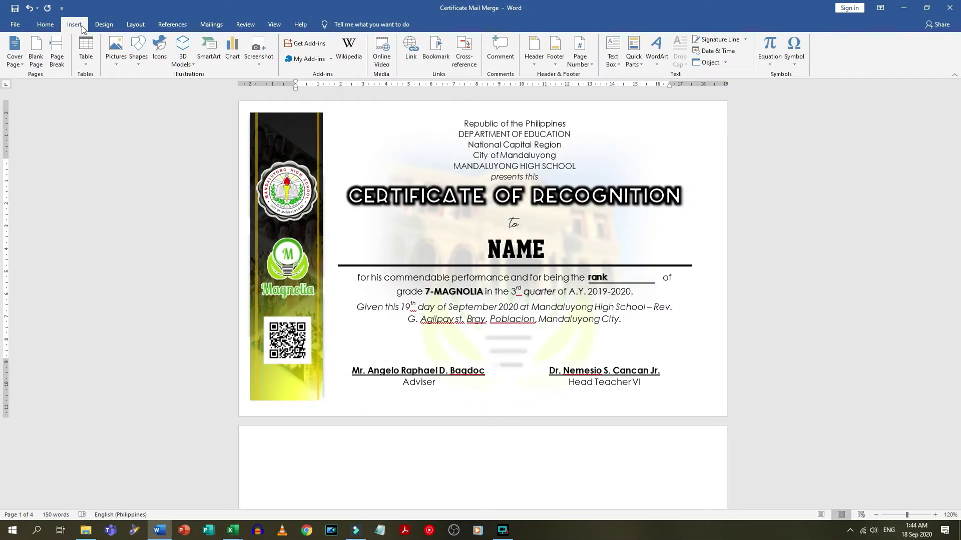
{"action": "scroll", "coordinate": [135, 25], "scroll_direction": "down", "scroll_amount": 4}
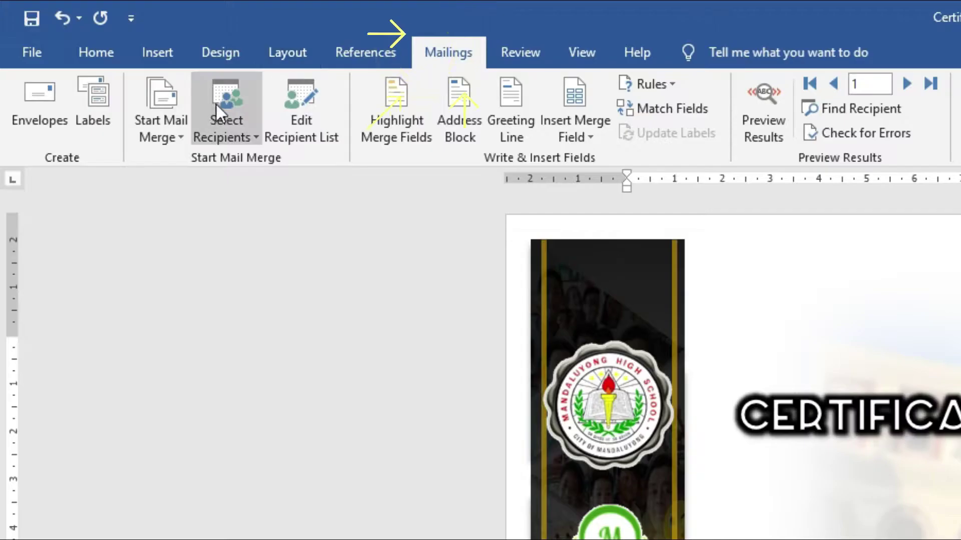
{"action": "left_click", "coordinate": [230, 104]}
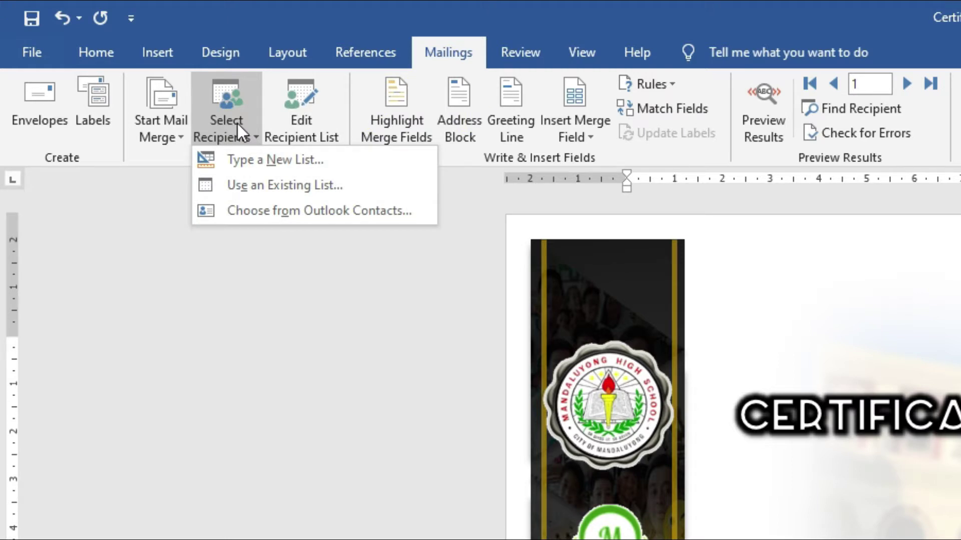
{"action": "left_click", "coordinate": [254, 183]}
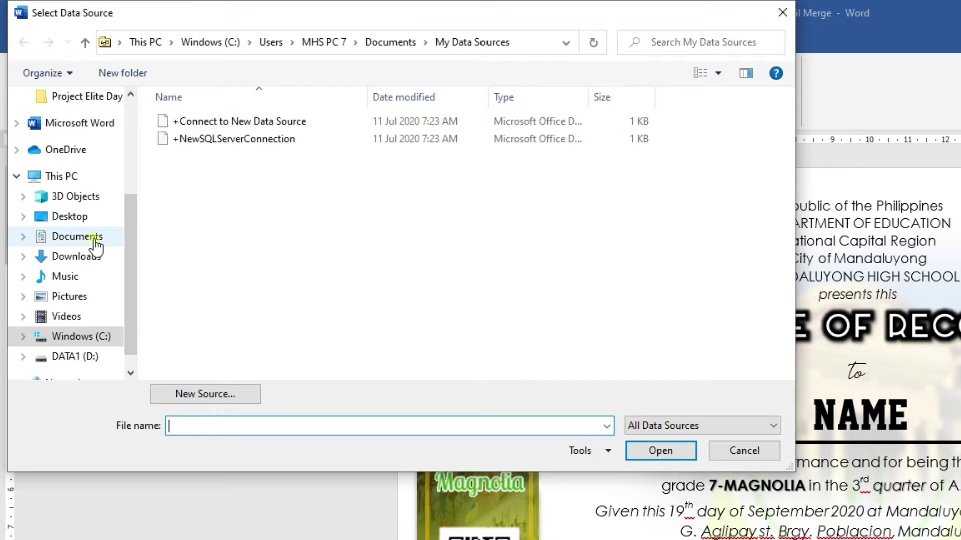
{"action": "left_click", "coordinate": [95, 246]}
{"action": "left_click", "coordinate": [207, 125]}
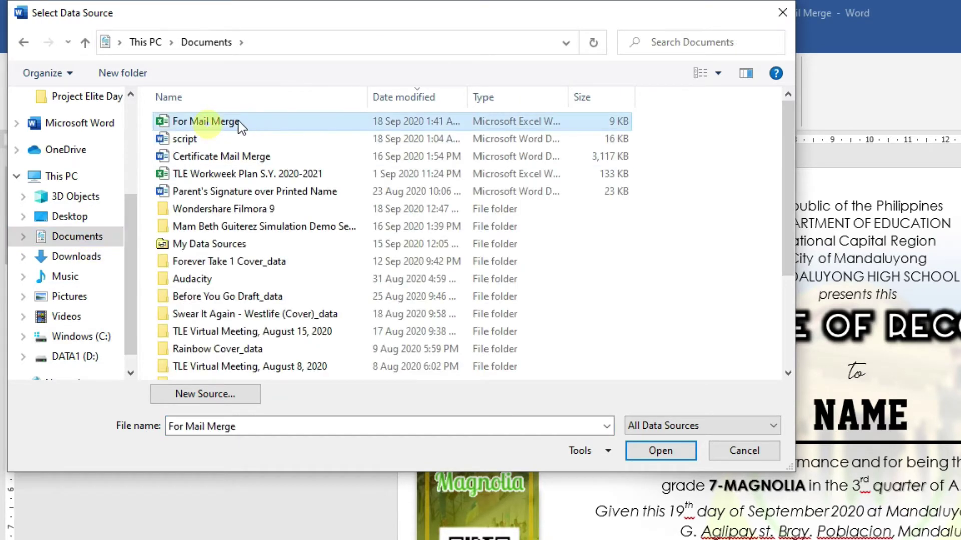
{"action": "left_click", "coordinate": [667, 458]}
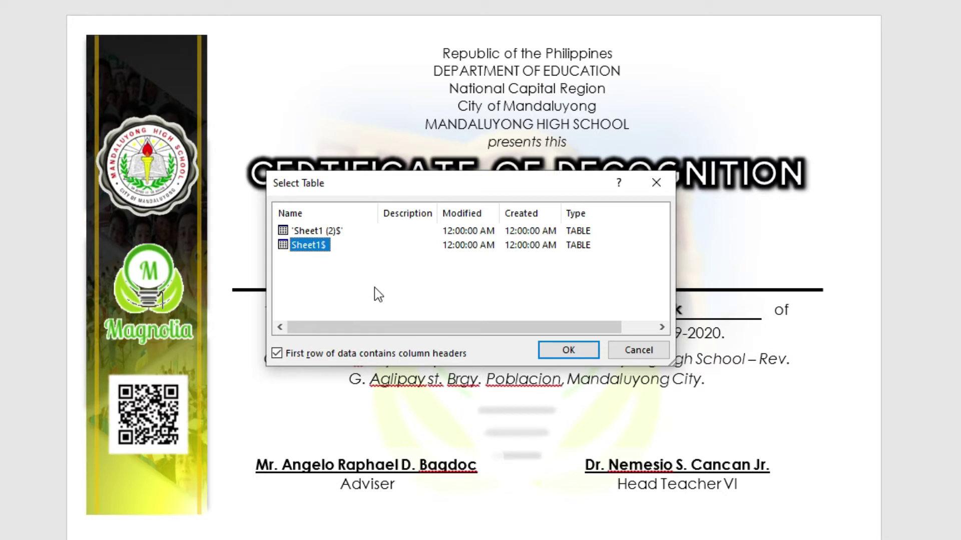
{"action": "left_click", "coordinate": [566, 349]}
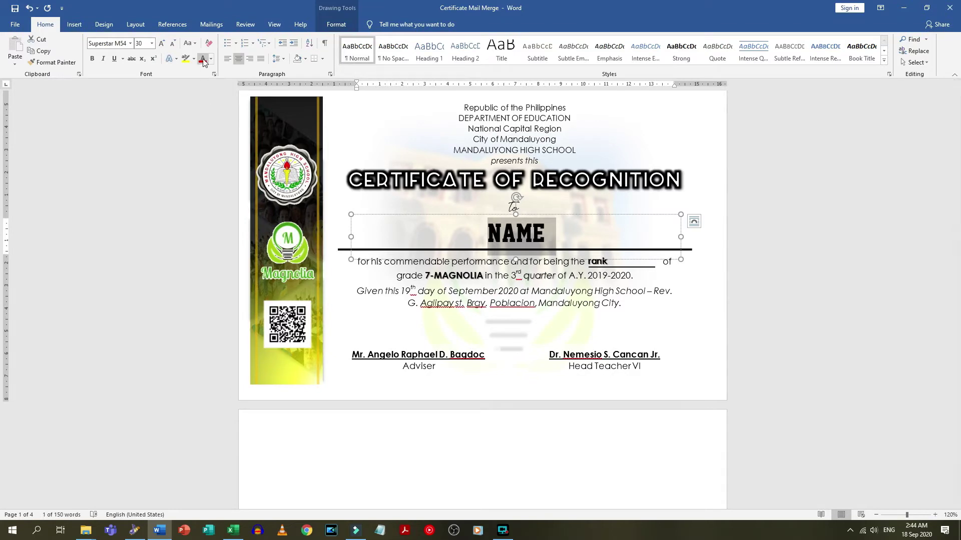
Step: Insert the «Name» merge field from Mailings in place of the NAME placeholder
{"action": "left_click", "coordinate": [210, 25]}
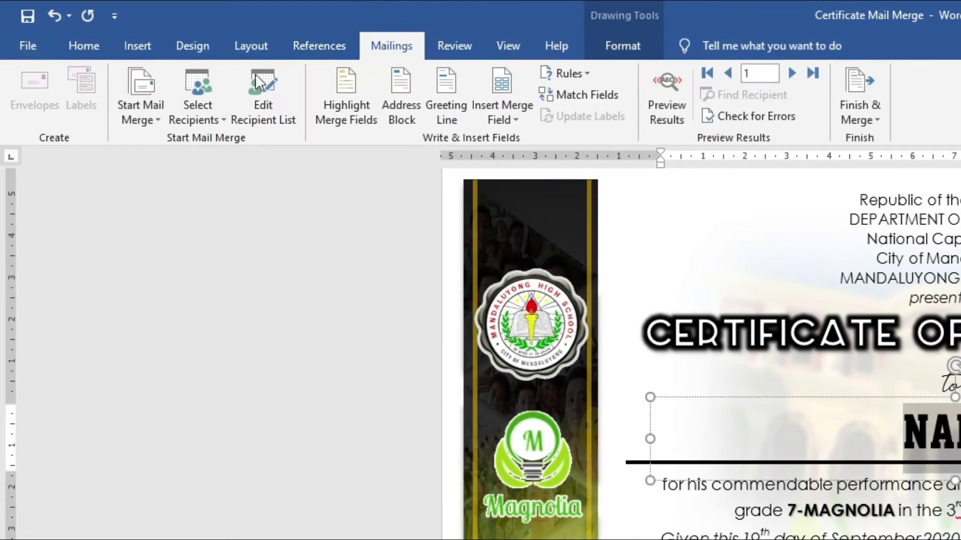
{"action": "left_click", "coordinate": [514, 124]}
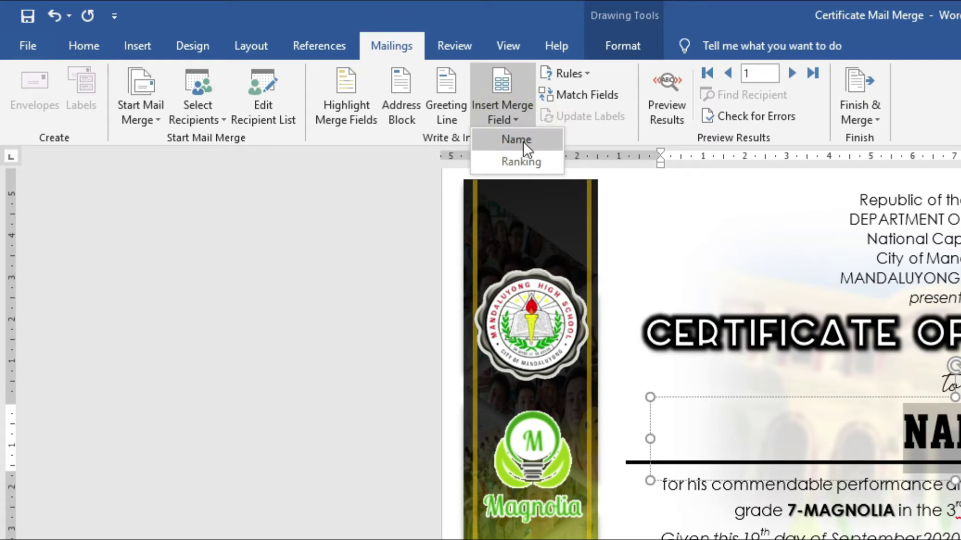
{"action": "left_click", "coordinate": [522, 140]}
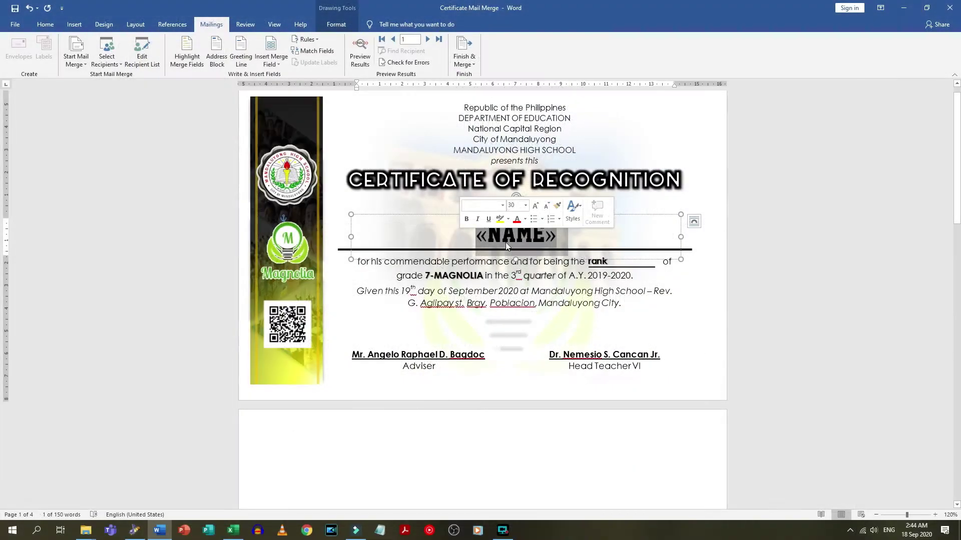
{"action": "left_click", "coordinate": [629, 261]}
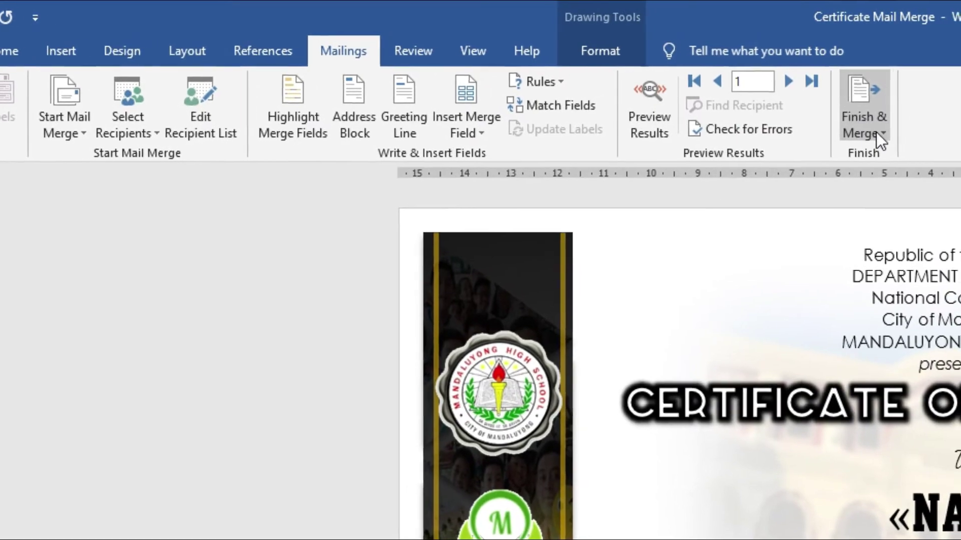
Step: Choose Finish & Merge > Edit Individual Documents to merge all records into separate certificates
{"action": "left_click", "coordinate": [893, 126]}
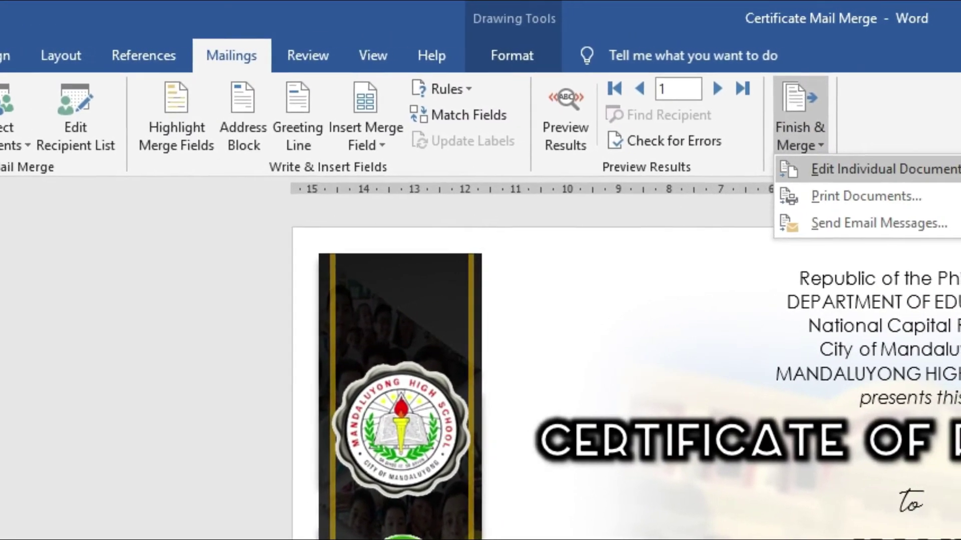
{"action": "key", "text": "Escape"}
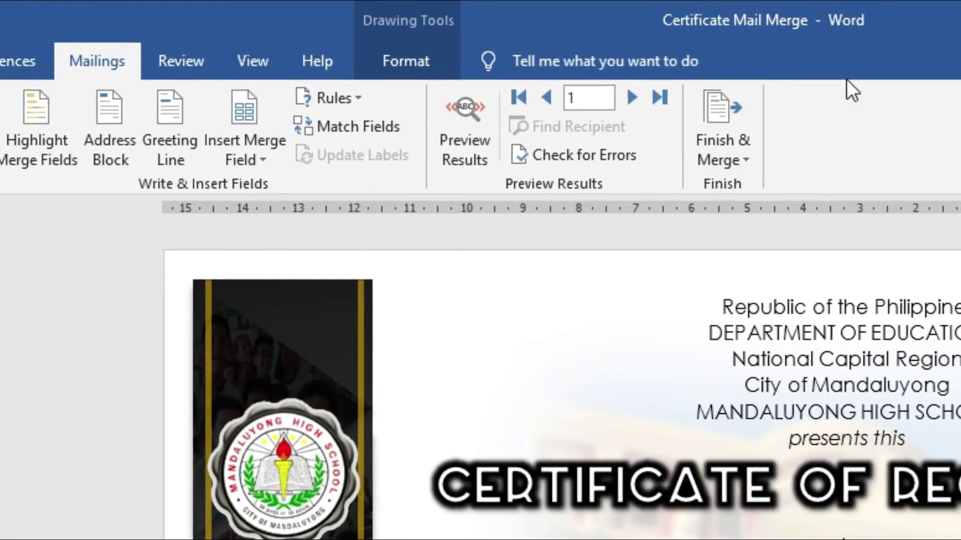
{"action": "left_click", "coordinate": [763, 130]}
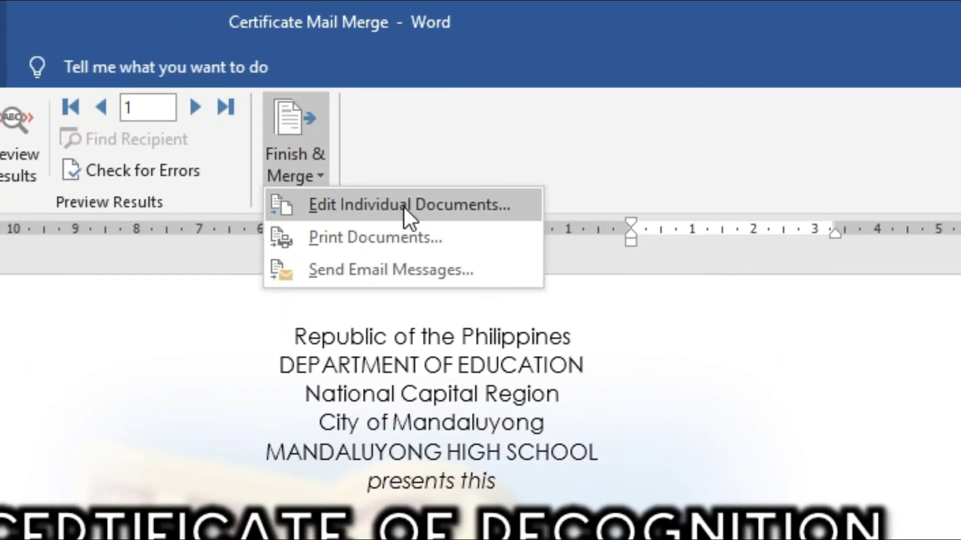
{"action": "left_click", "coordinate": [473, 274]}
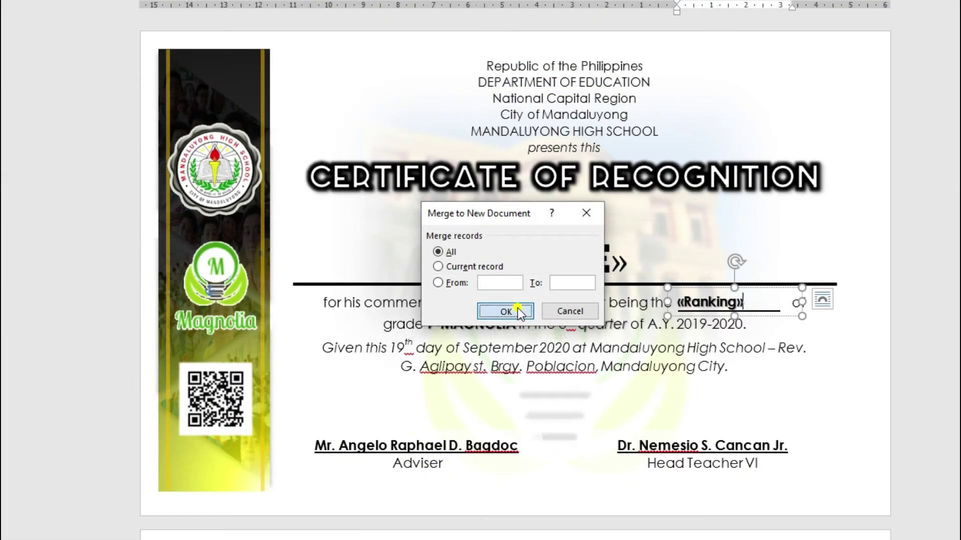